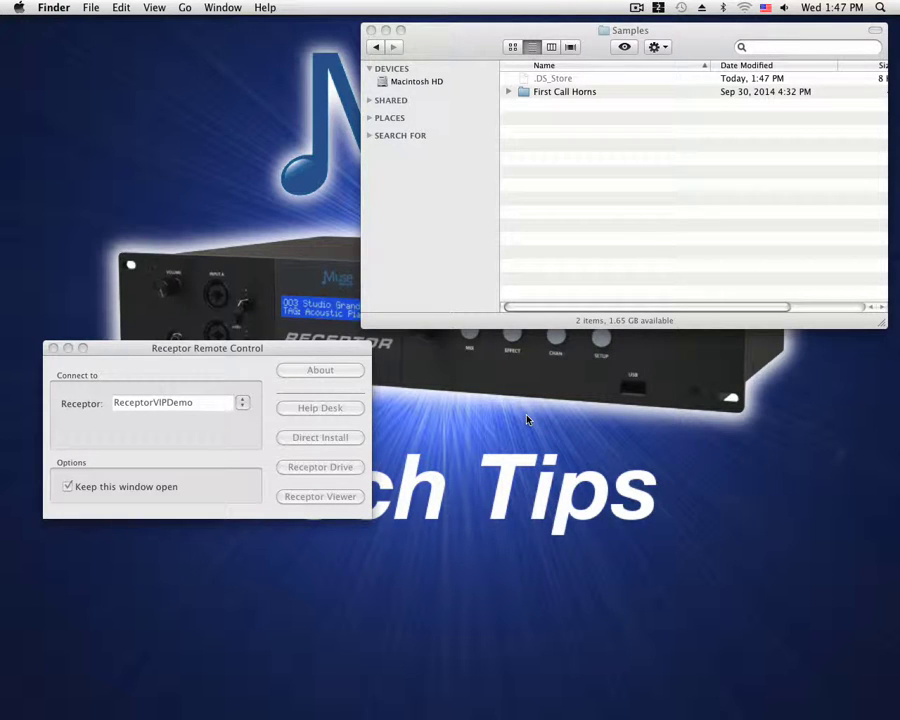
# Select First Call Horns in Samples and expand it to show Documentation, Instruments, Multis and Samples
pyautogui.click(538, 95)
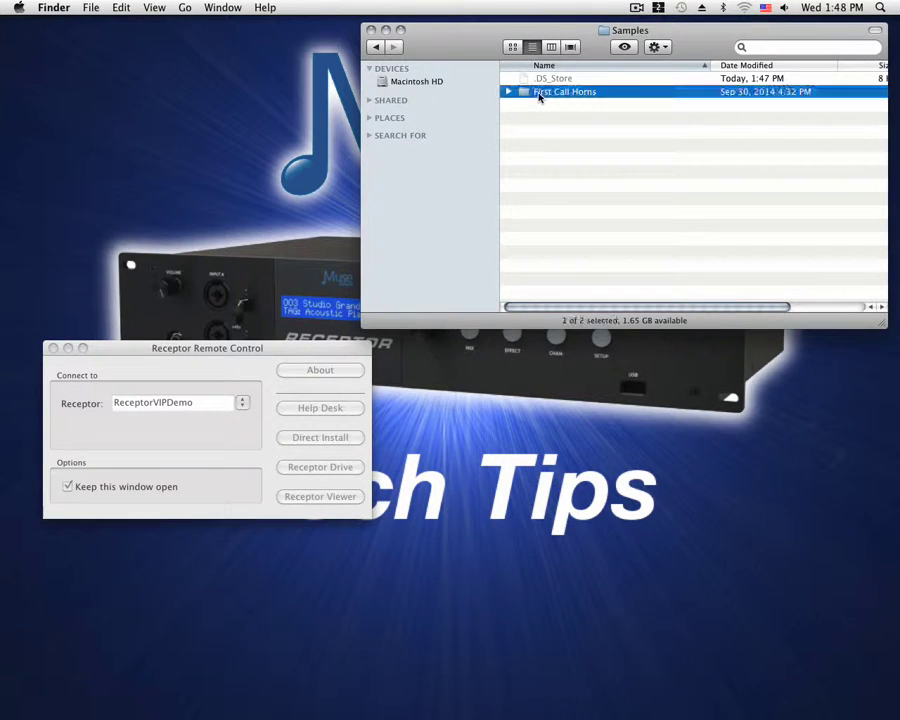
pyautogui.click(508, 92)
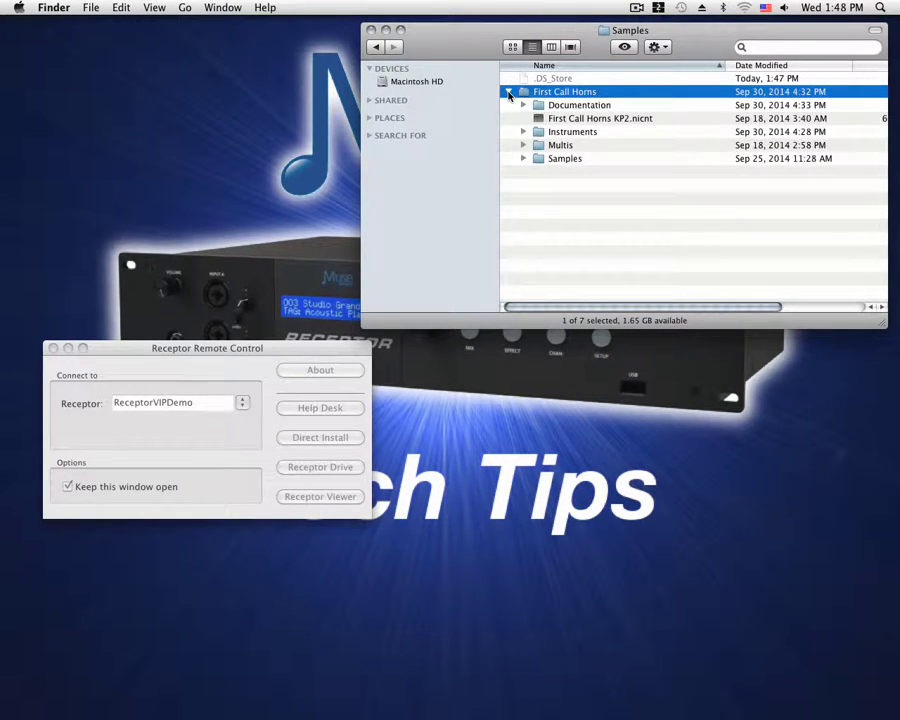
# Open the Receptor drive's Samples folder and paste First Call Horns into it
pyautogui.click(285, 356)
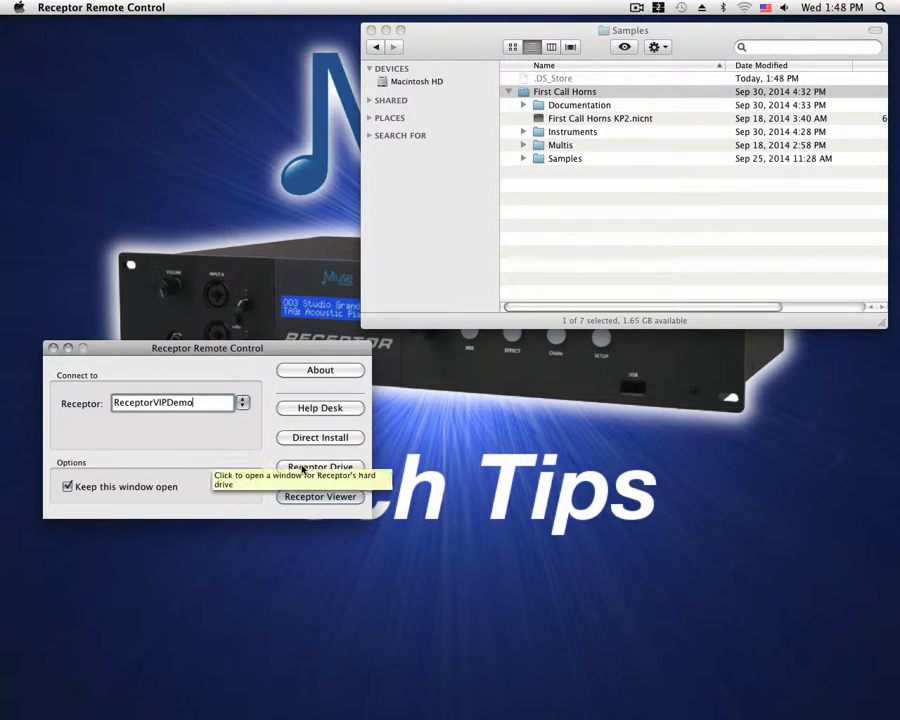
pyautogui.click(303, 468)
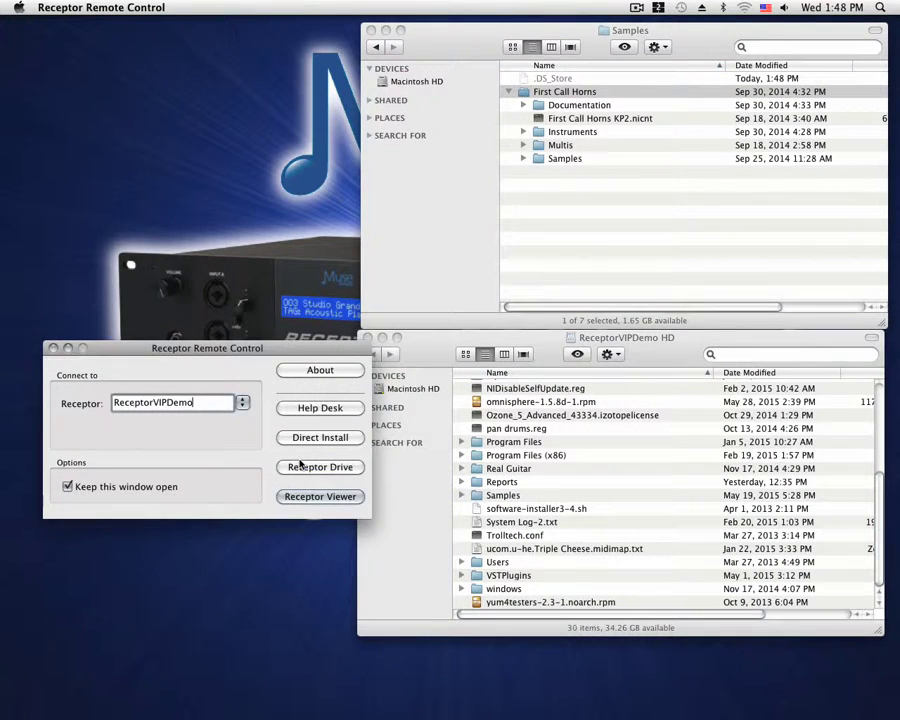
pyautogui.click(405, 362)
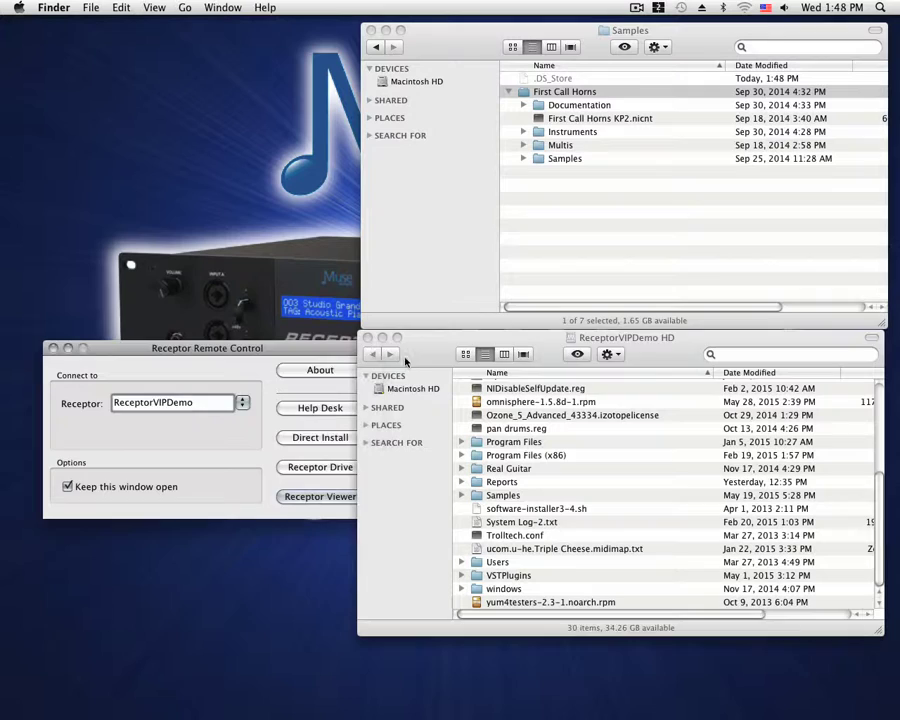
pyautogui.doubleClick(484, 495)
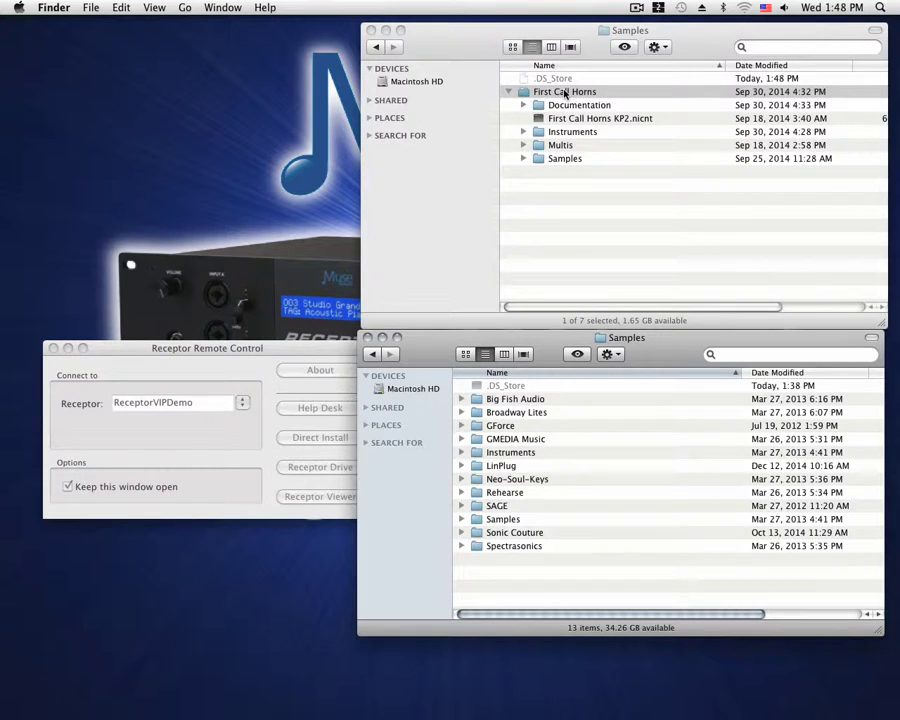
pyautogui.press('super+v')
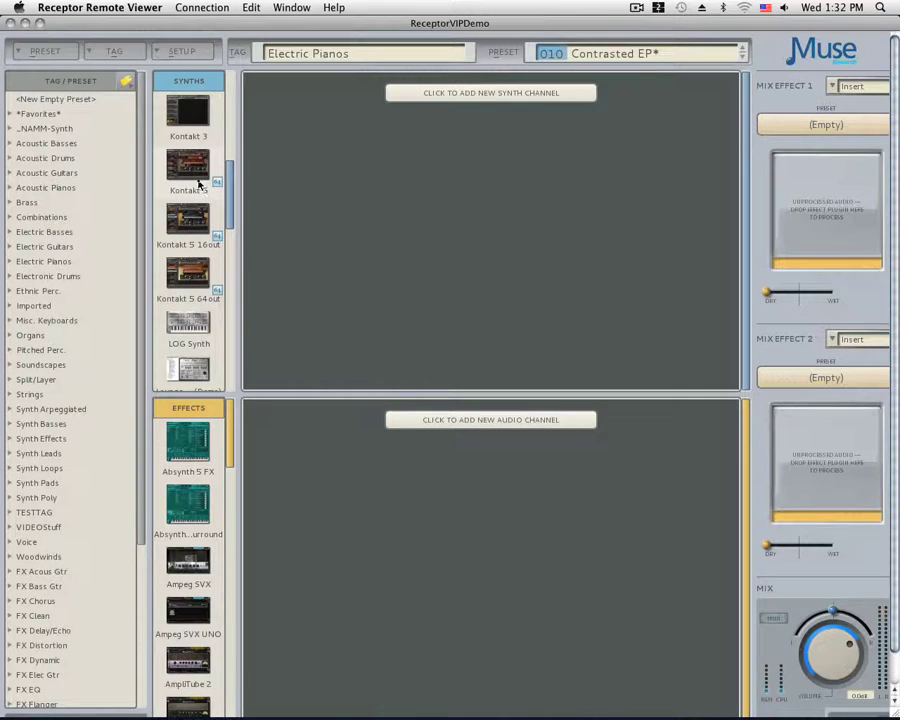
# Add Kontakt 5 from the Synths column as the new Synth 1 channel
pyautogui.moveTo(199, 184); pyautogui.dragTo(303, 165)
pyautogui.moveTo(303, 165); pyautogui.dragTo(306, 168)
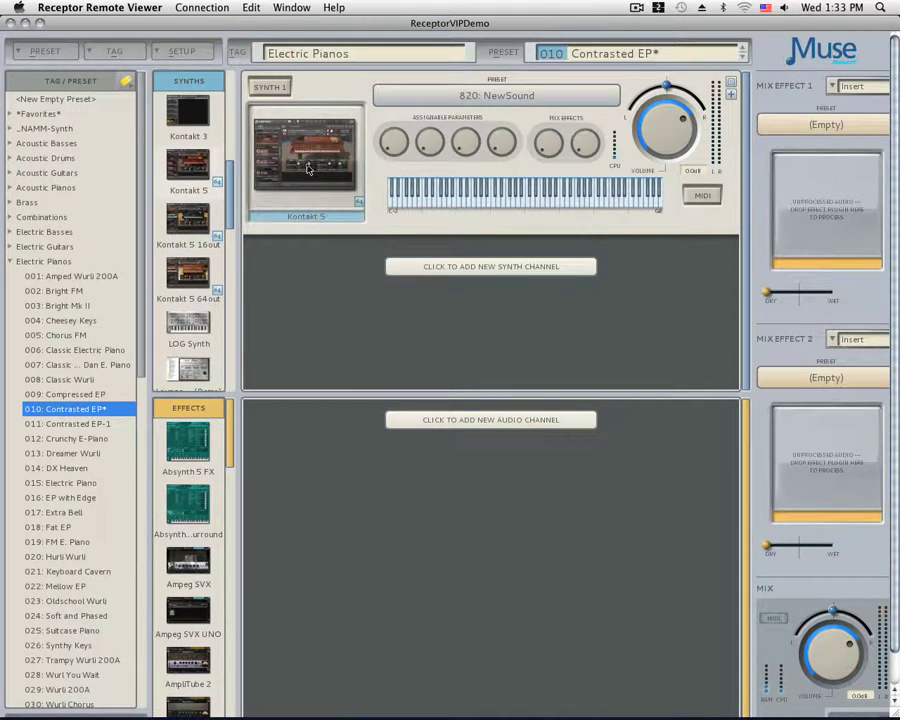
# Open the Kontakt 5 plugin window and start Add Library from the Libraries tab
pyautogui.doubleClick(308, 170)
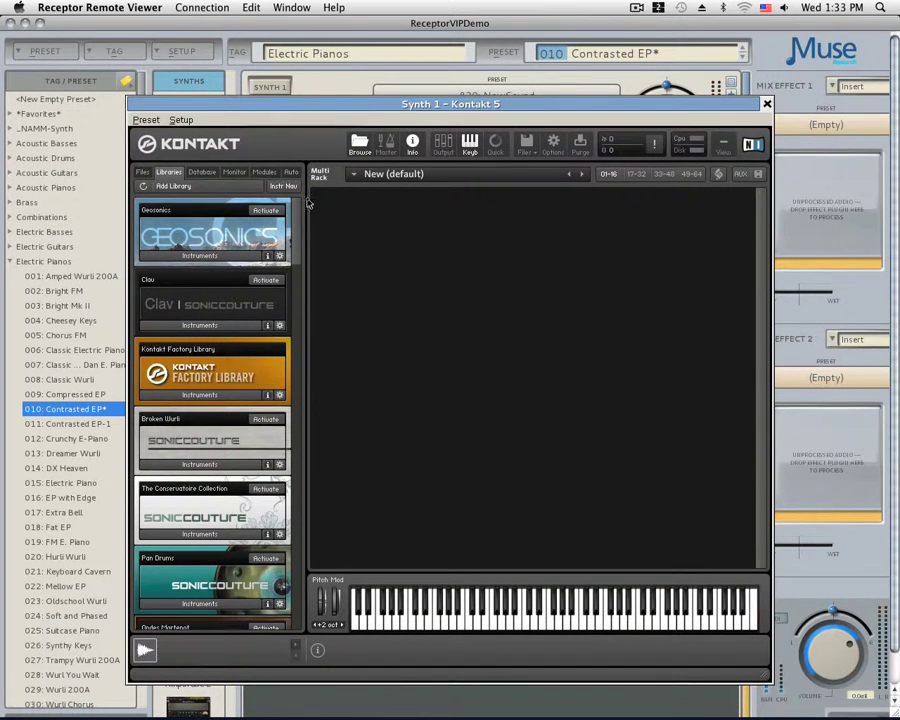
pyautogui.scroll(-2, 297, 222)
pyautogui.moveTo(297, 222); pyautogui.dragTo(303, 257)
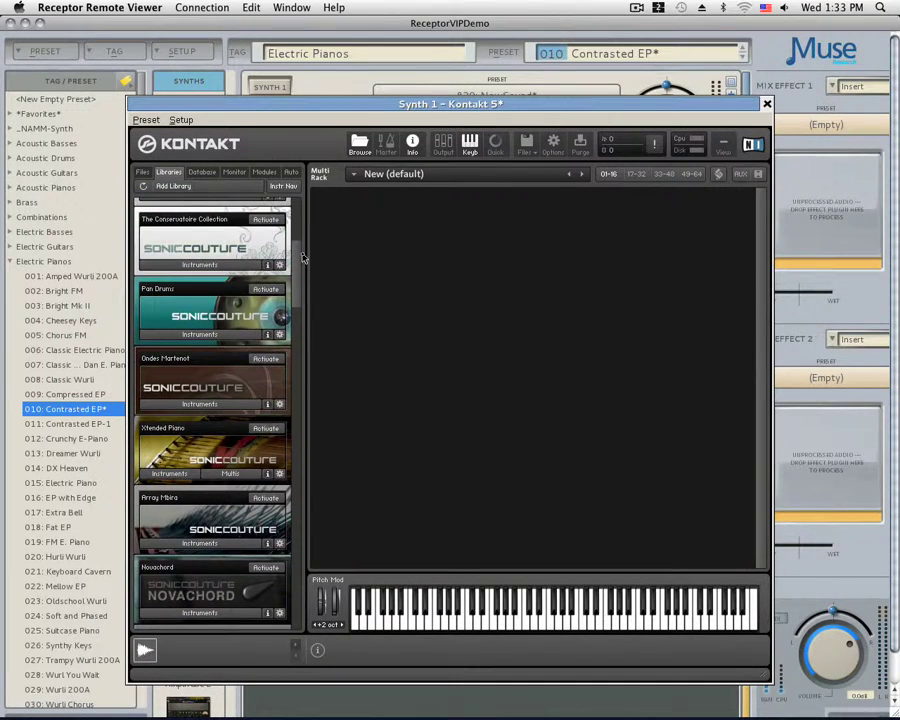
pyautogui.click(222, 191)
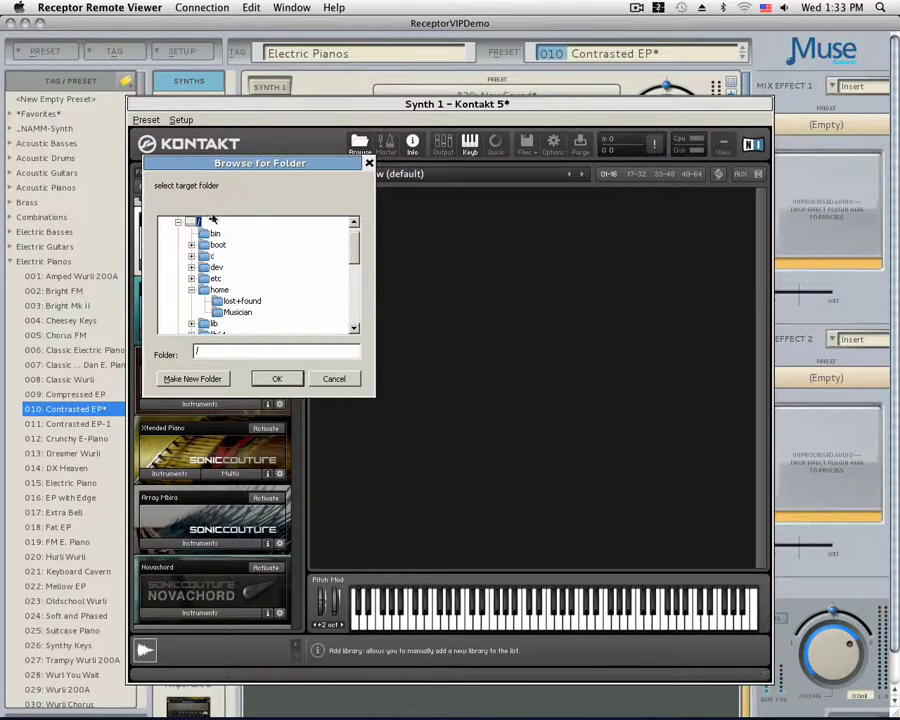
# In the folder picker, go through c and Samples and confirm First Call Horns as the library folder
pyautogui.click(191, 256)
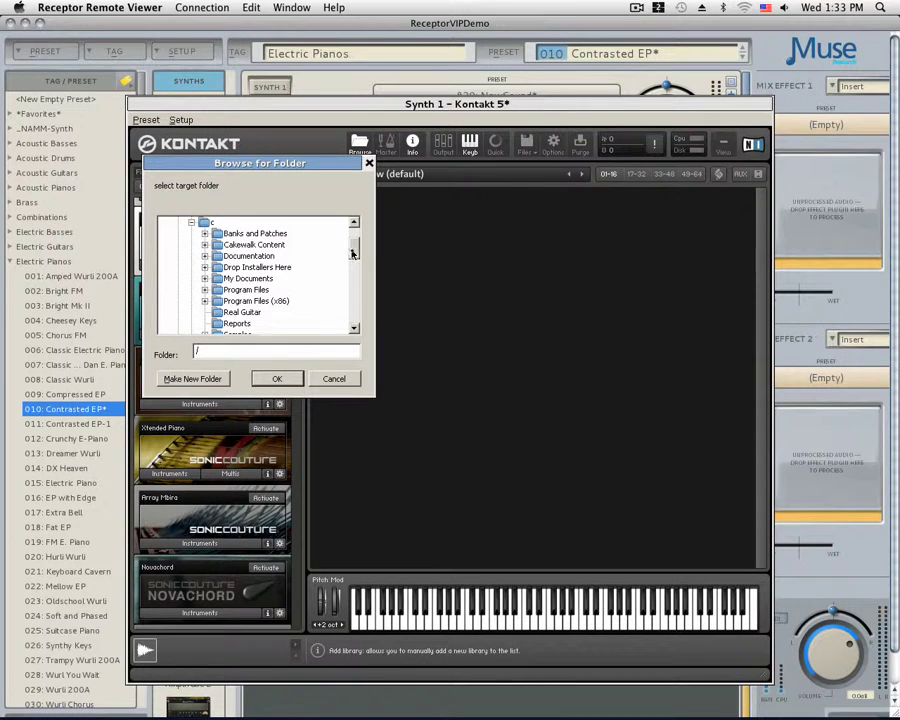
pyautogui.moveTo(353, 253); pyautogui.dragTo(353, 268)
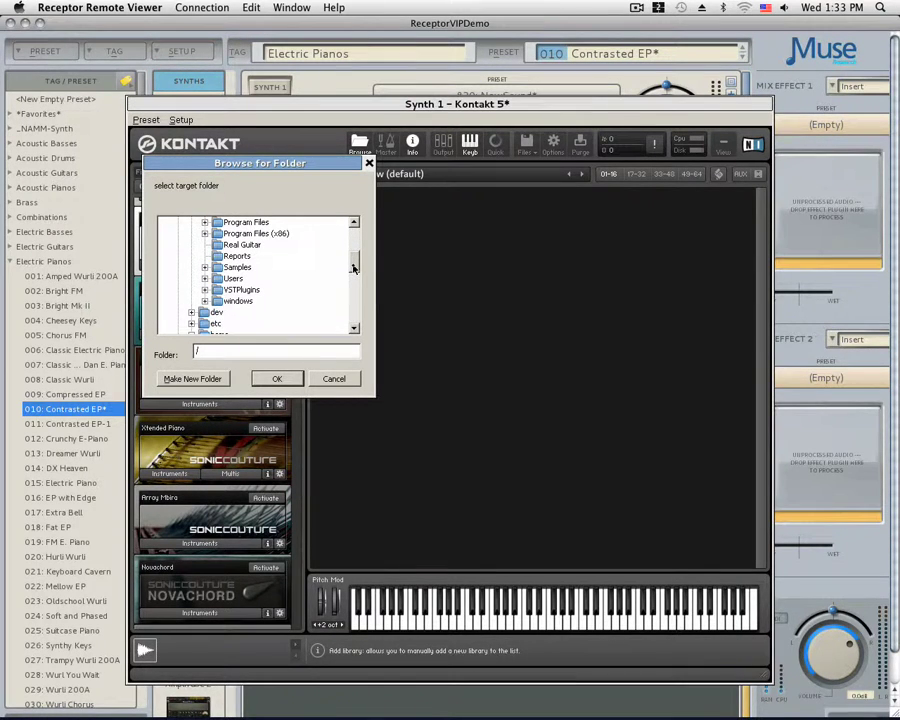
pyautogui.click(205, 267)
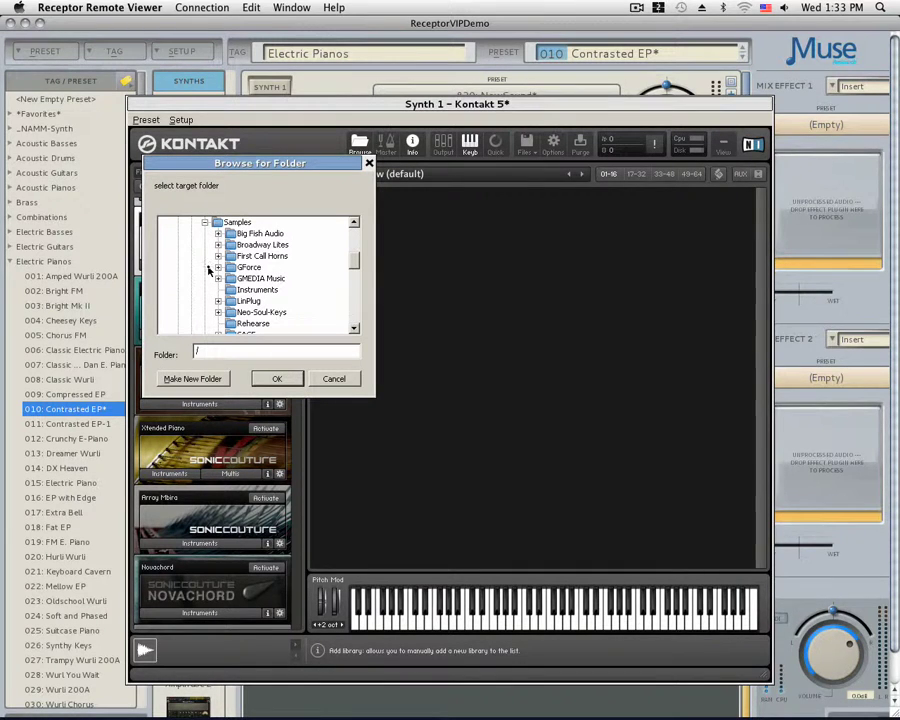
pyautogui.click(231, 257)
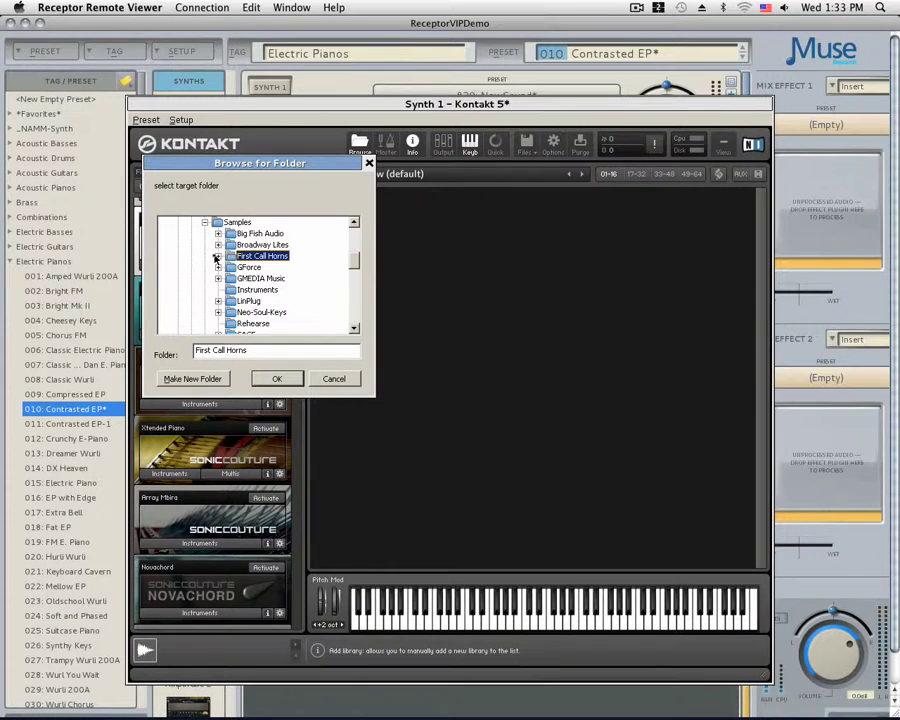
pyautogui.click(218, 257)
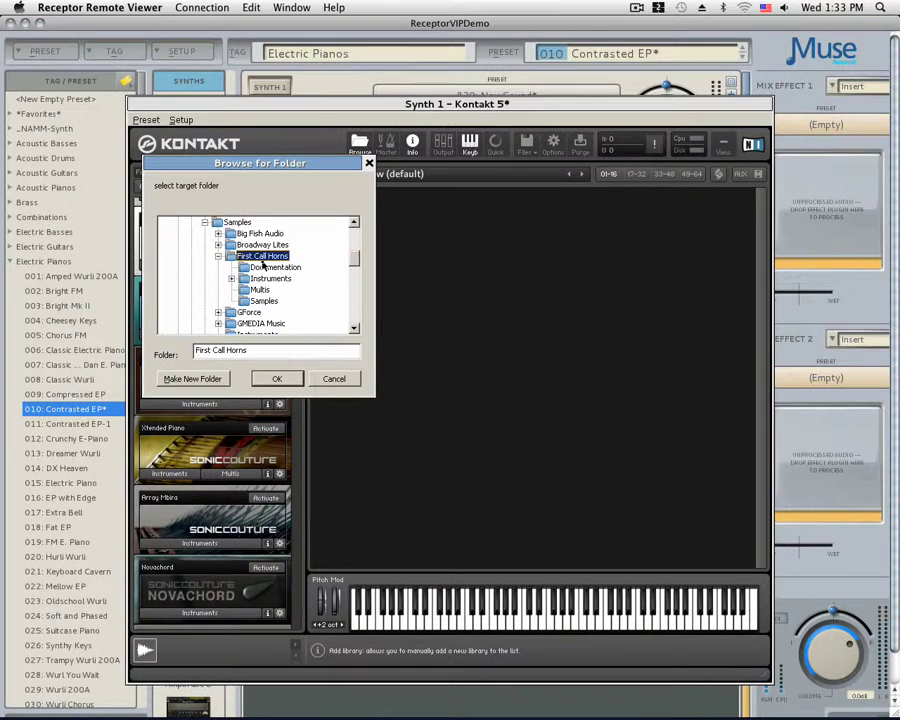
pyautogui.click(277, 379)
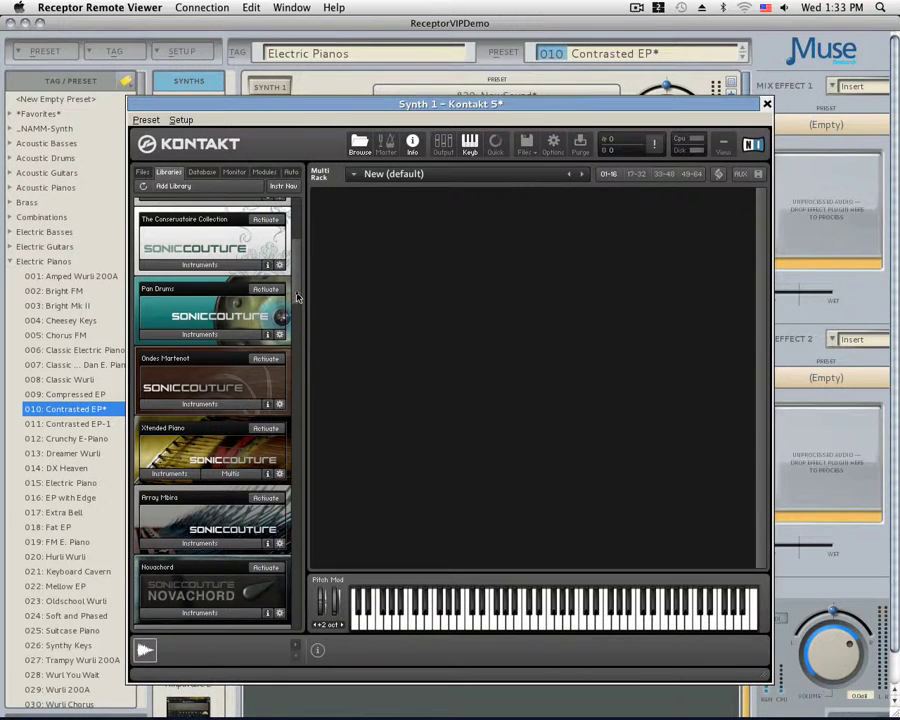
# Go to First Call Horns Instruments, open Flugelhorn and load Flugel Solo KeySw.nki into the rack
pyautogui.moveTo(297, 299); pyautogui.dragTo(300, 551)
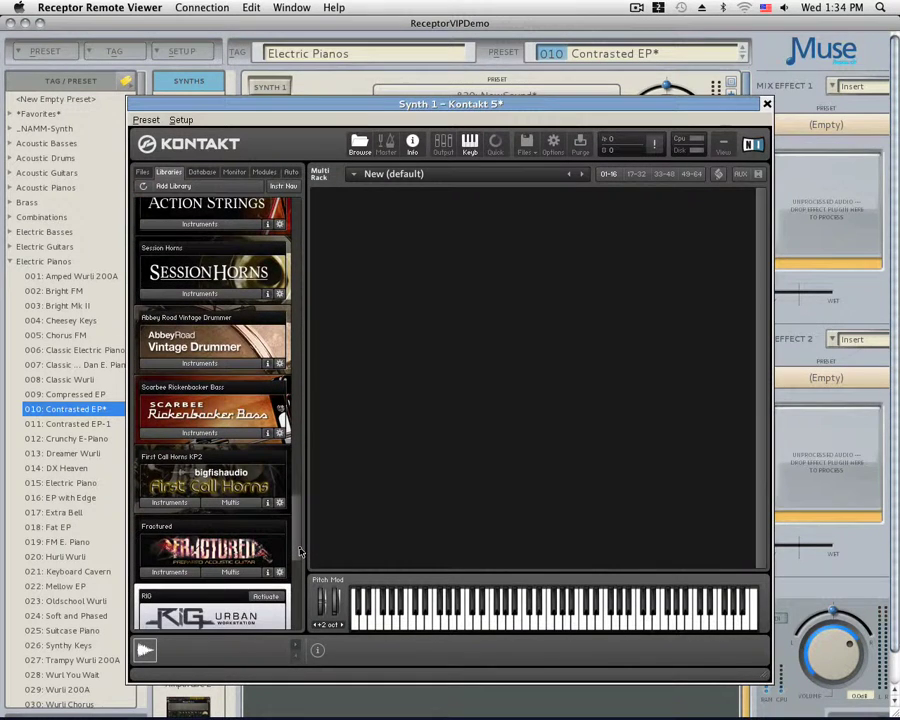
pyautogui.click(170, 502)
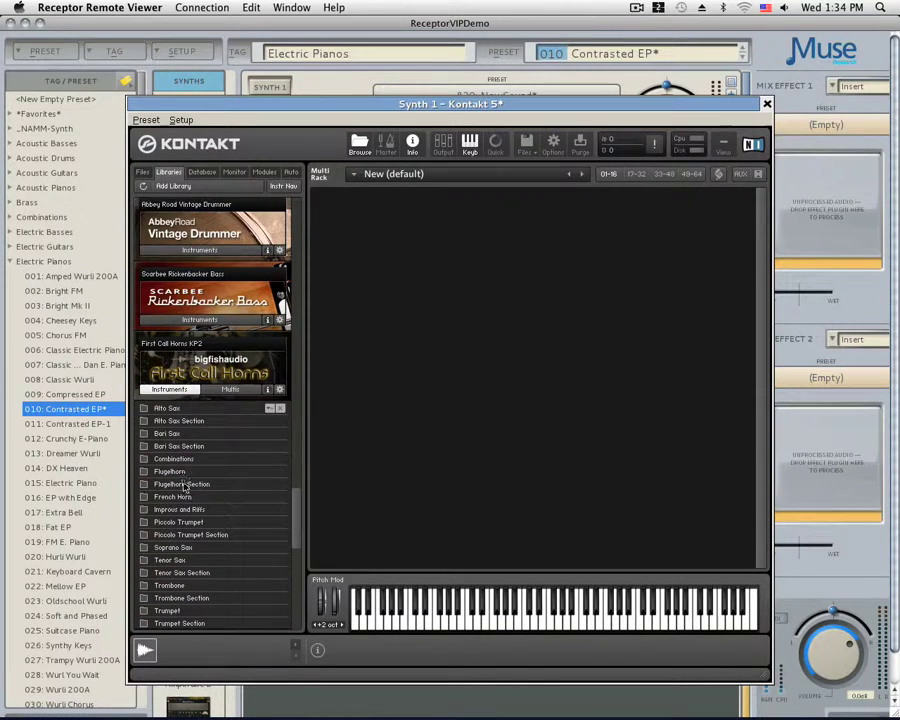
pyautogui.doubleClick(172, 471)
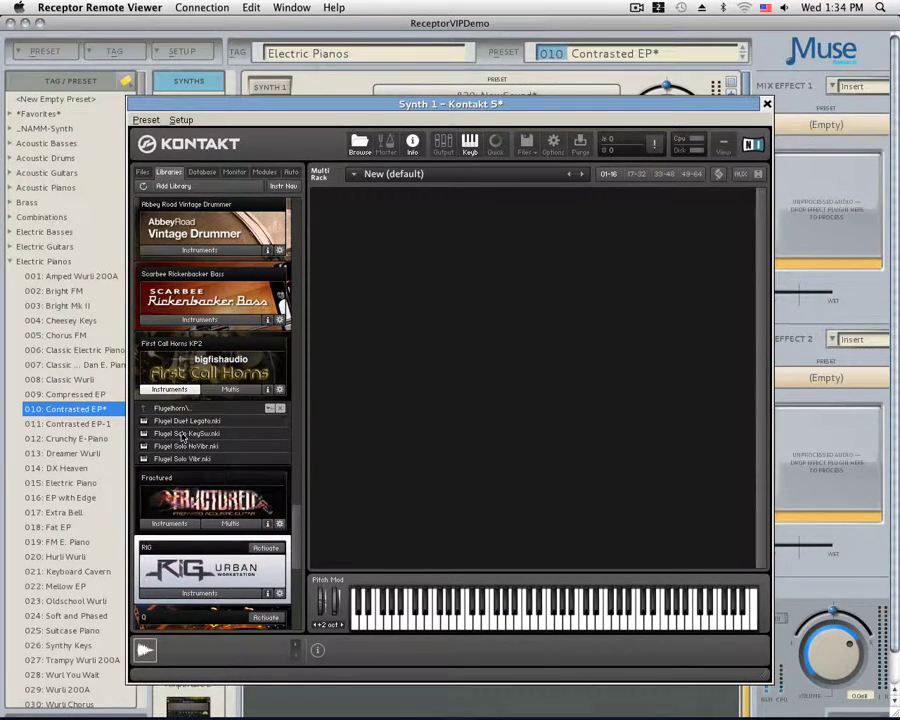
pyautogui.doubleClick(183, 434)
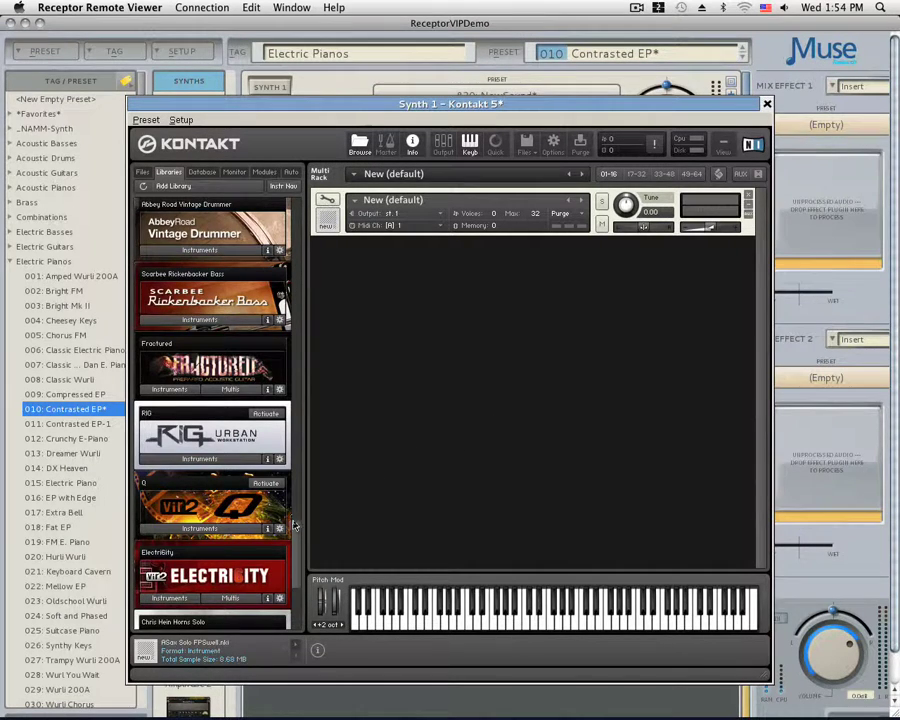
pyautogui.scroll(3, 296, 505)
pyautogui.scroll(3, 296, 505)
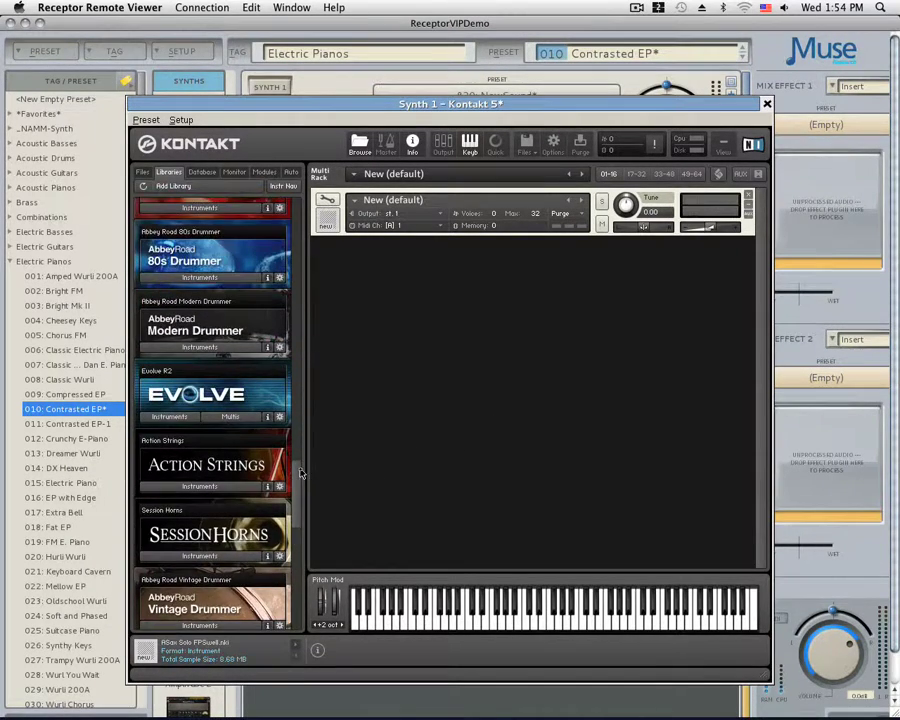
pyautogui.scroll(-8, 296, 540)
pyautogui.scroll(-1, 296, 585)
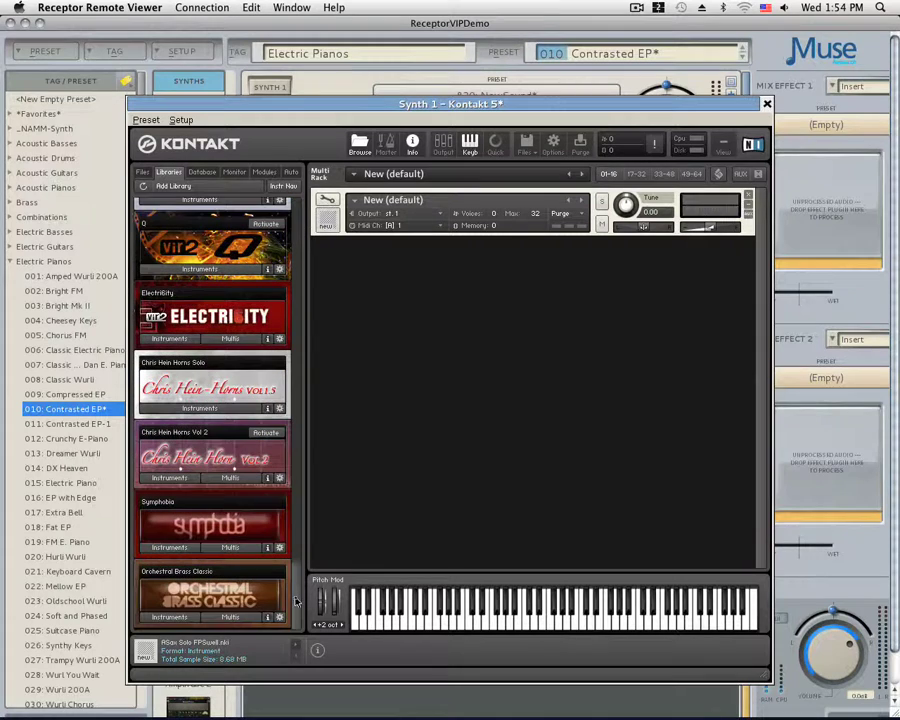
# In the Files browser, expand C:, Samples, First Call Horns and its Instruments folder
pyautogui.click(147, 174)
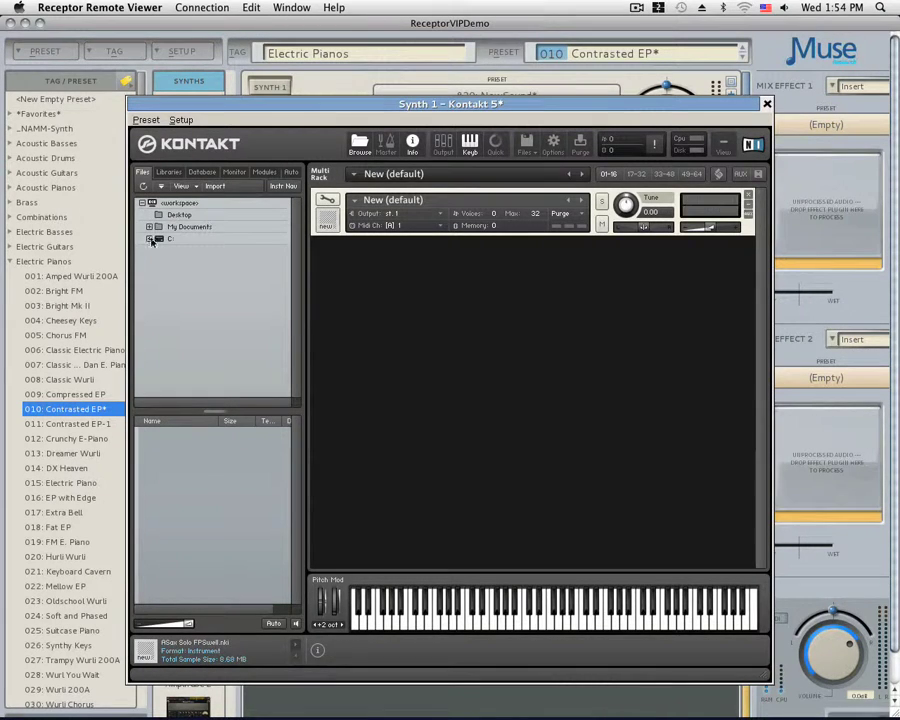
pyautogui.click(149, 239)
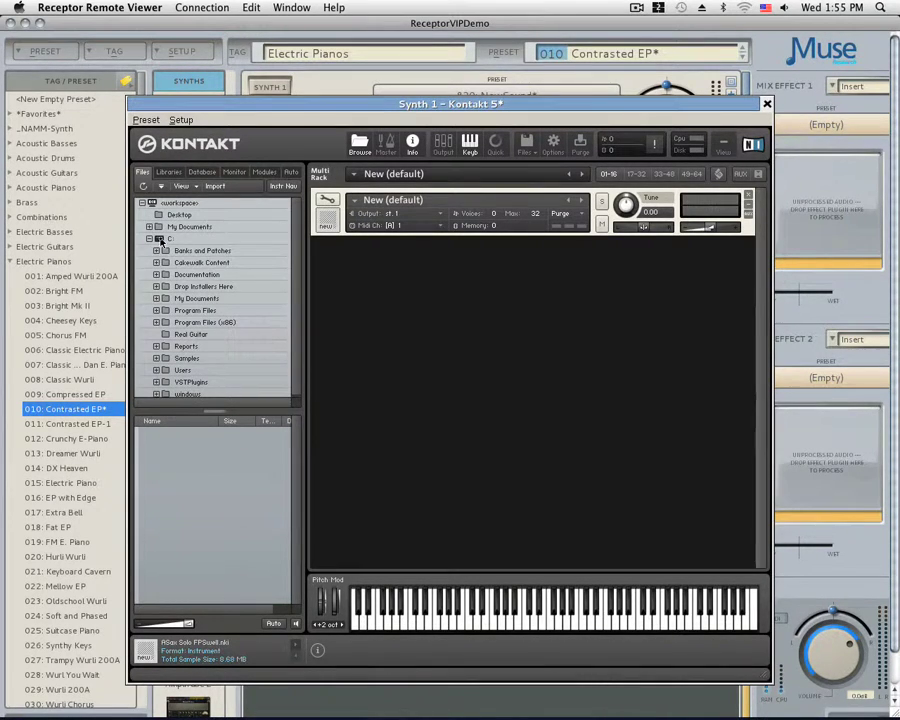
pyautogui.doubleClick(166, 360)
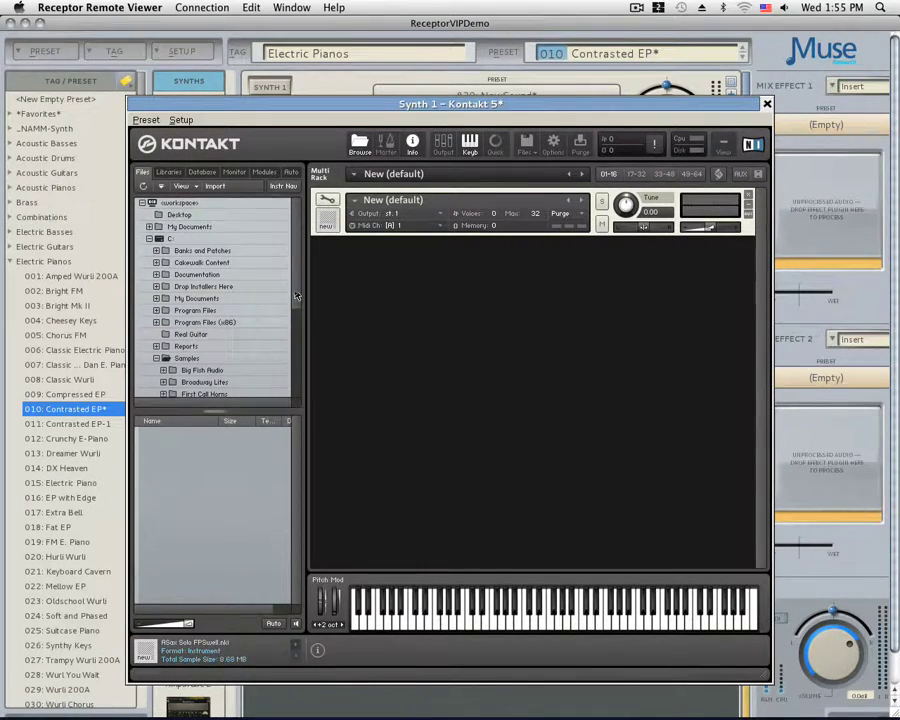
pyautogui.moveTo(297, 301); pyautogui.dragTo(290, 362)
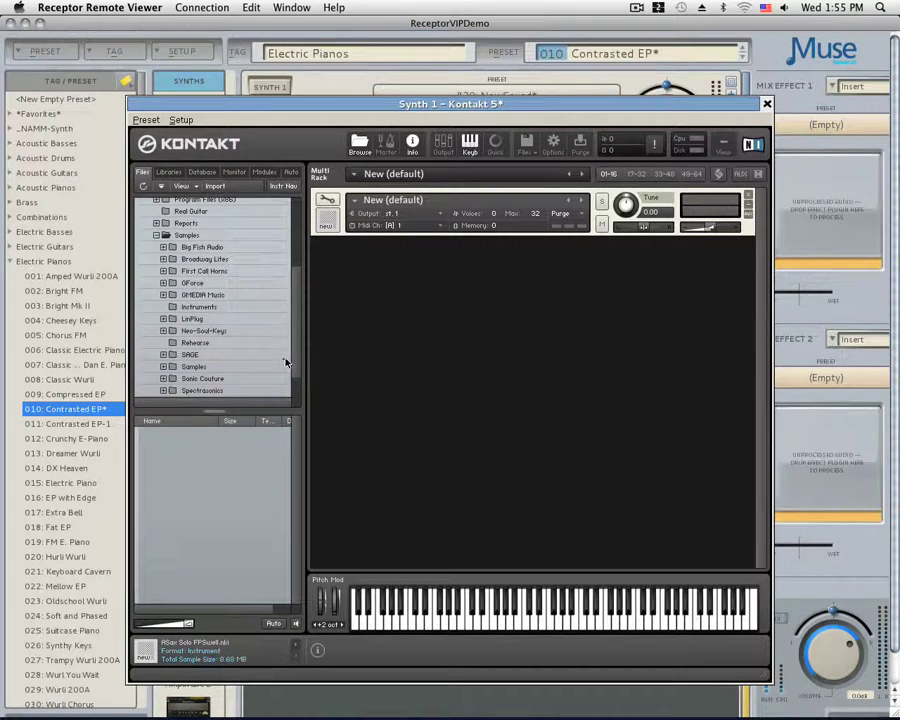
pyautogui.click(164, 271)
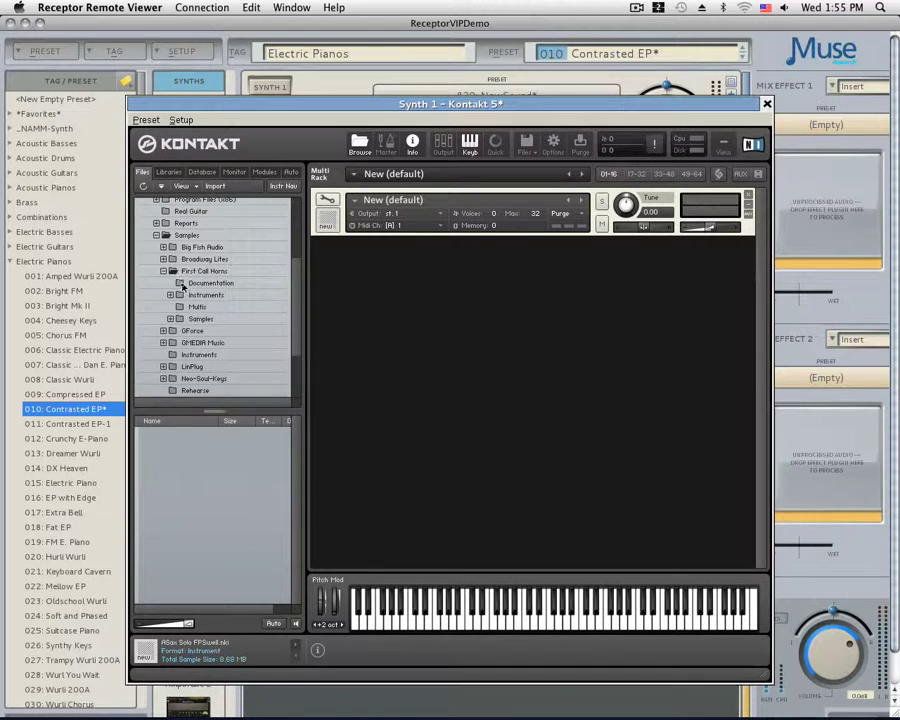
pyautogui.click(176, 295)
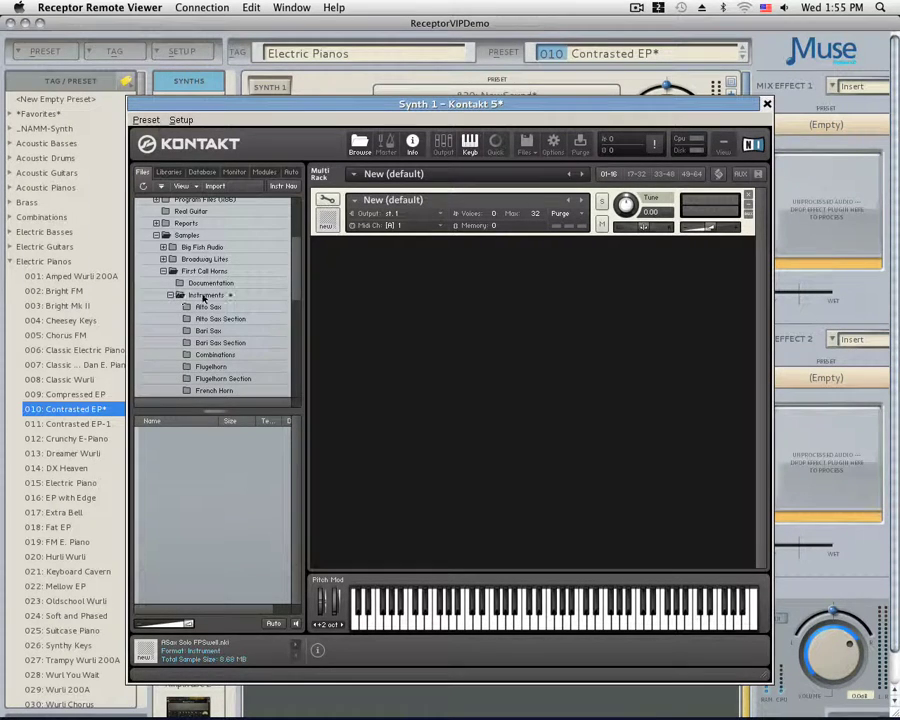
pyautogui.moveTo(300, 261); pyautogui.dragTo(297, 287)
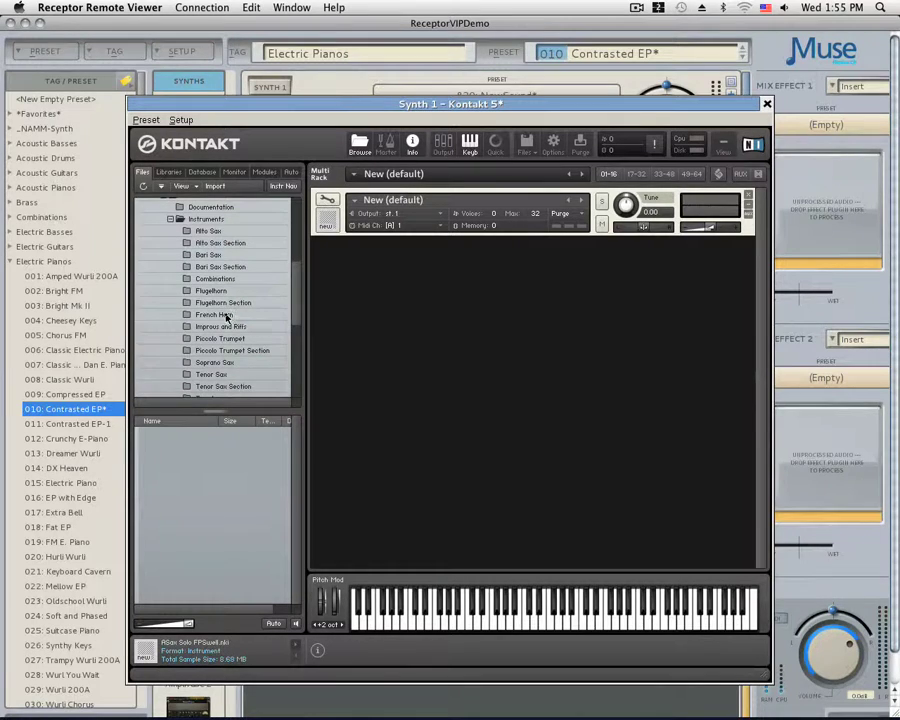
# Load FH Duet Legato.nki from the French Horn folder into a new Multi Rack slot
pyautogui.click(225, 316)
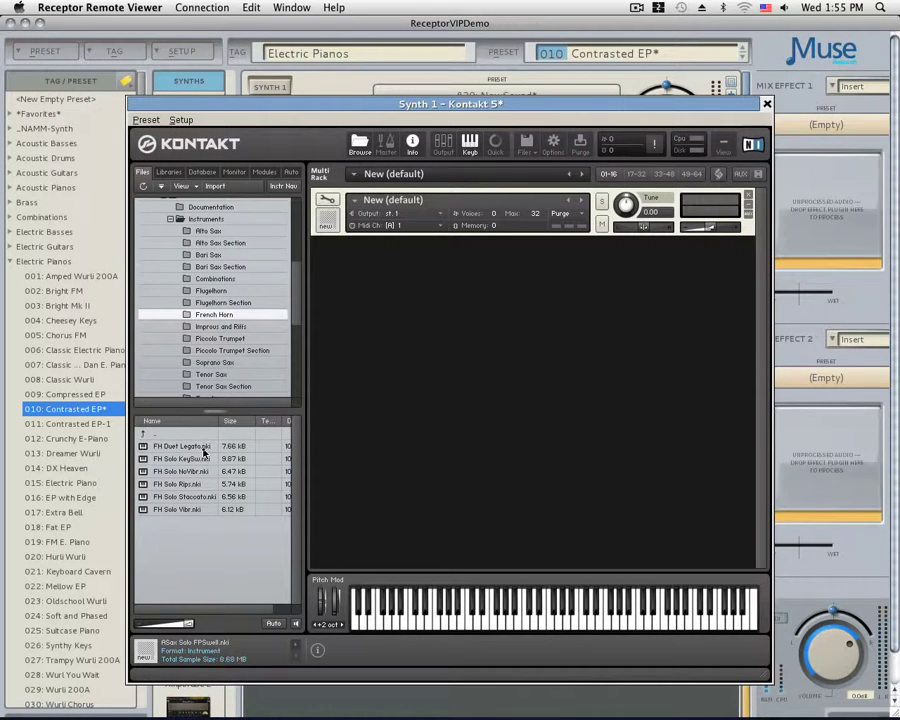
pyautogui.click(203, 450)
pyautogui.moveTo(203, 450); pyautogui.dragTo(421, 403)
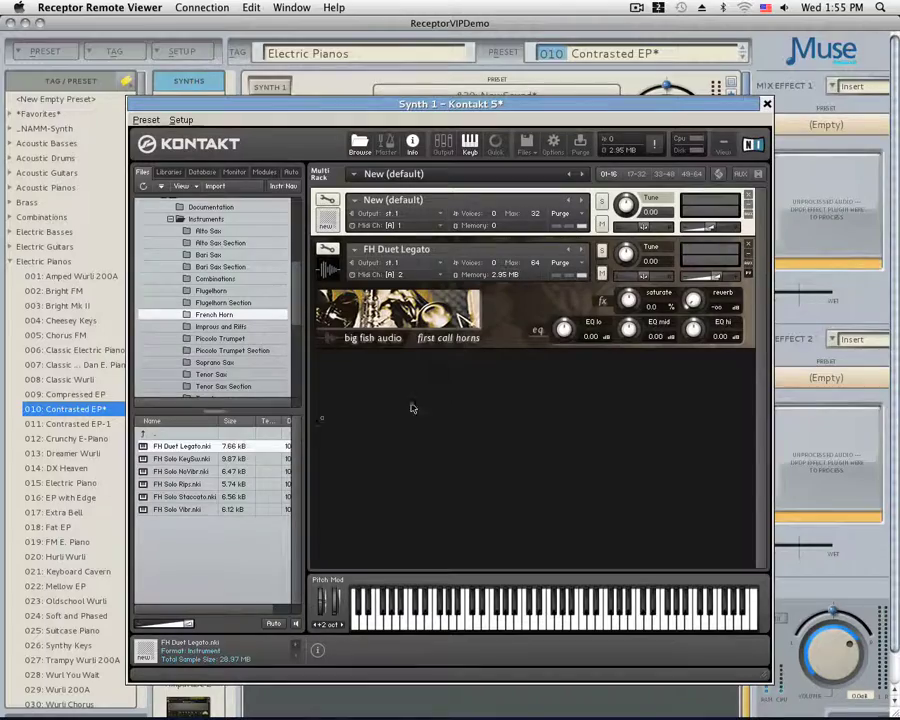